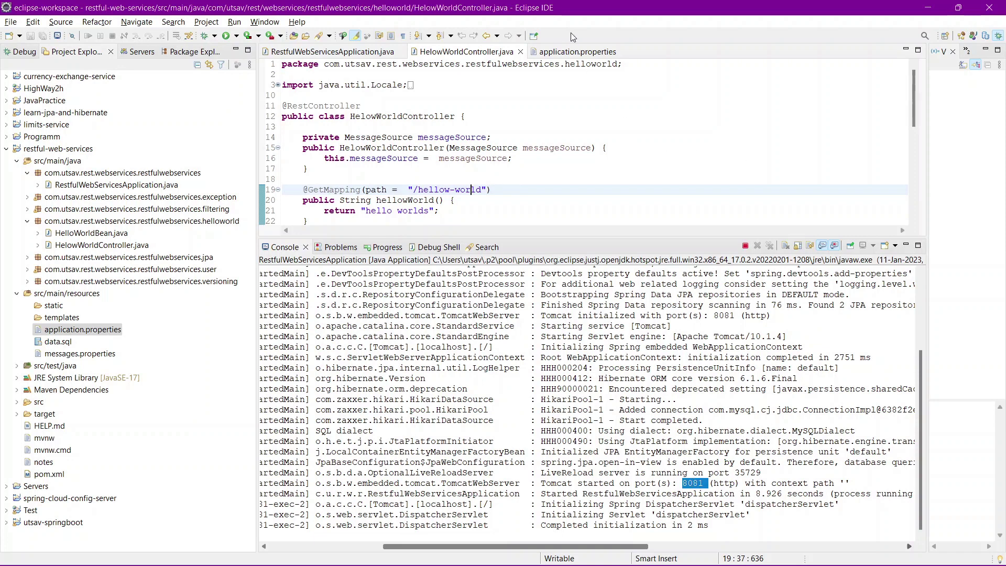
- Review the server port setting in application.properties, then return to HelowWorldController.java
{"action": "left_click", "coordinate": [577, 52]}
{"action": "left_click", "coordinate": [377, 137]}
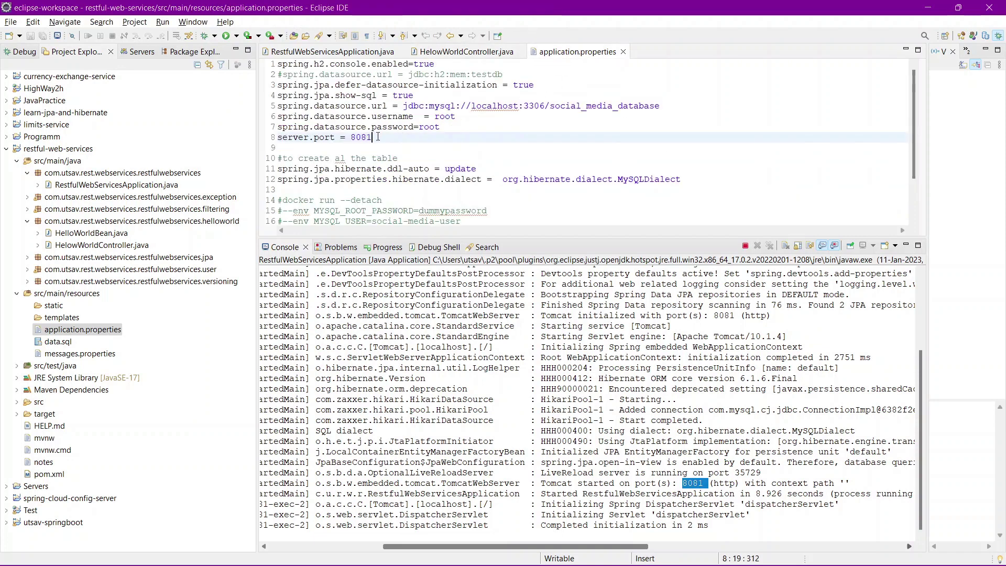
{"action": "left_click_drag", "start_coordinate": [361, 137], "coordinate": [277, 137]}
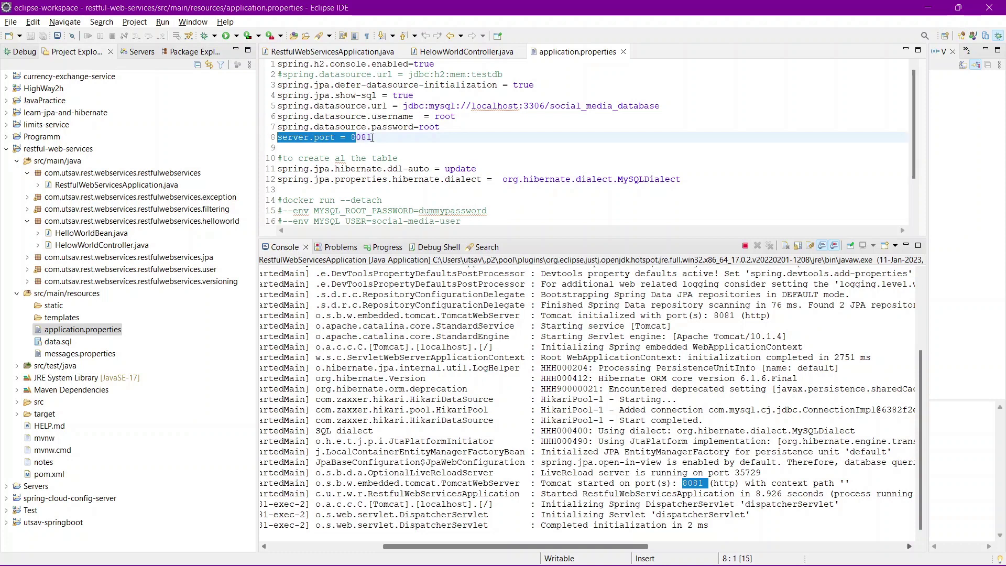
{"action": "left_click", "coordinate": [468, 53]}
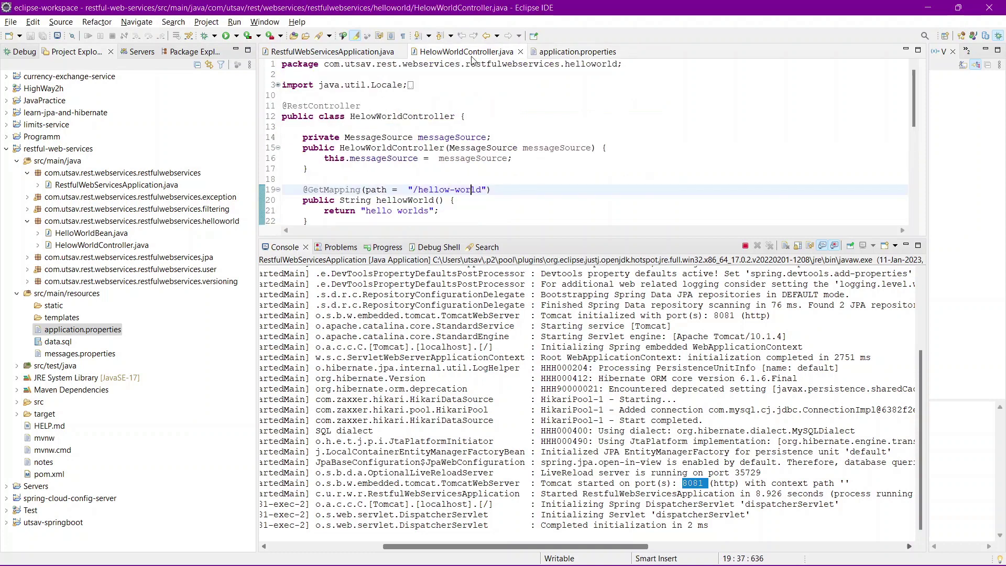
- Duplicate the RestfulWebServicesApplication8081 run configuration and rename the copy RestfulWebServicesApplication8083
{"action": "left_click", "coordinate": [237, 36]}
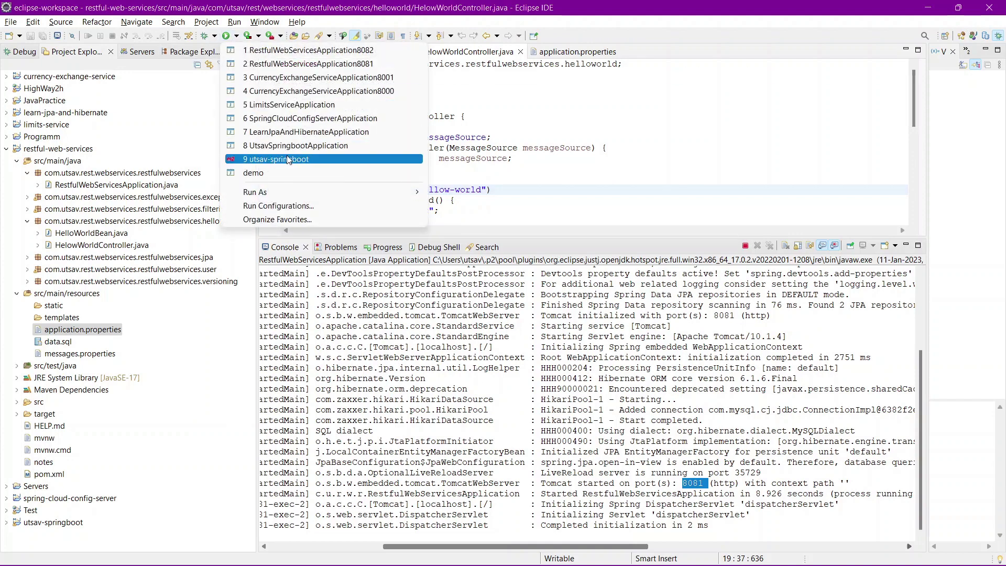
{"action": "left_click", "coordinate": [300, 207]}
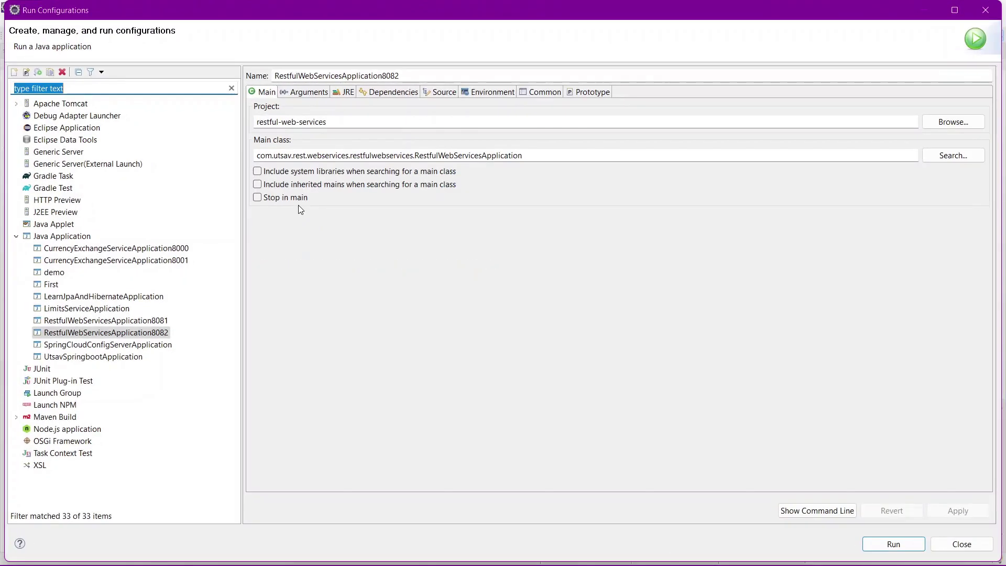
{"action": "right_click", "coordinate": [151, 319]}
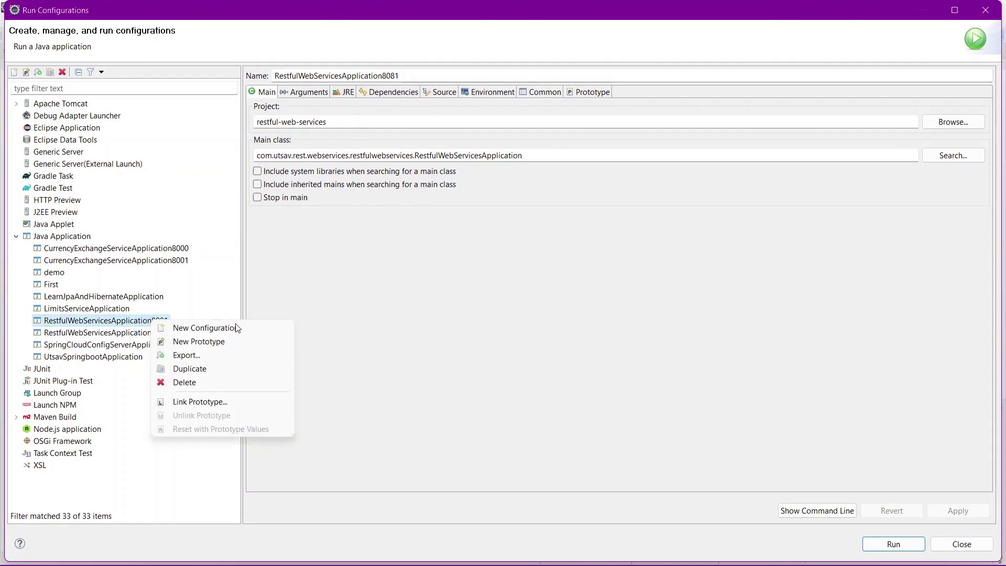
{"action": "left_click", "coordinate": [254, 365]}
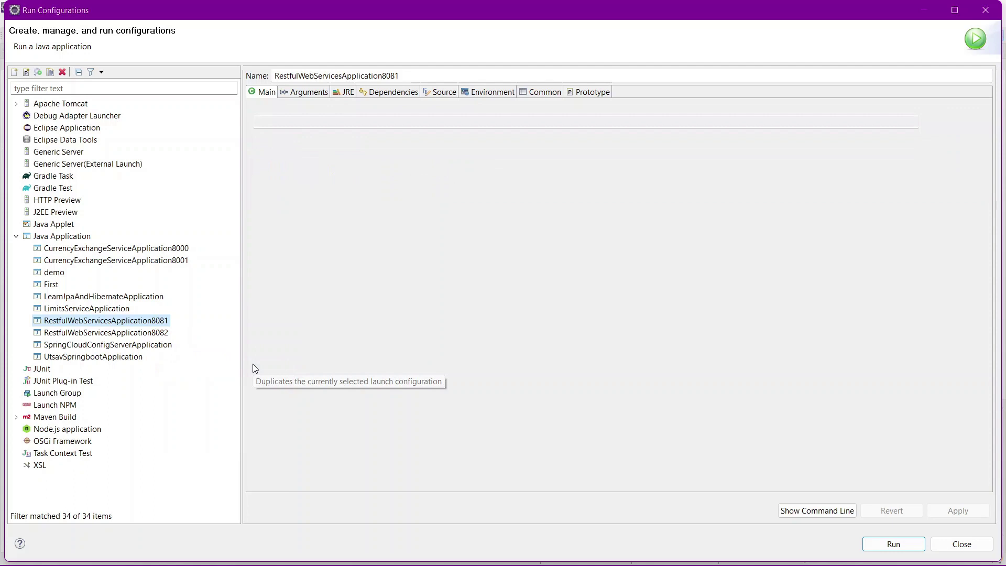
{"action": "left_click", "coordinate": [424, 75]}
{"action": "key", "text": "BackSpace"}
{"action": "key", "text": "BackSpace"}
{"action": "key", "text": "BackSpace"}
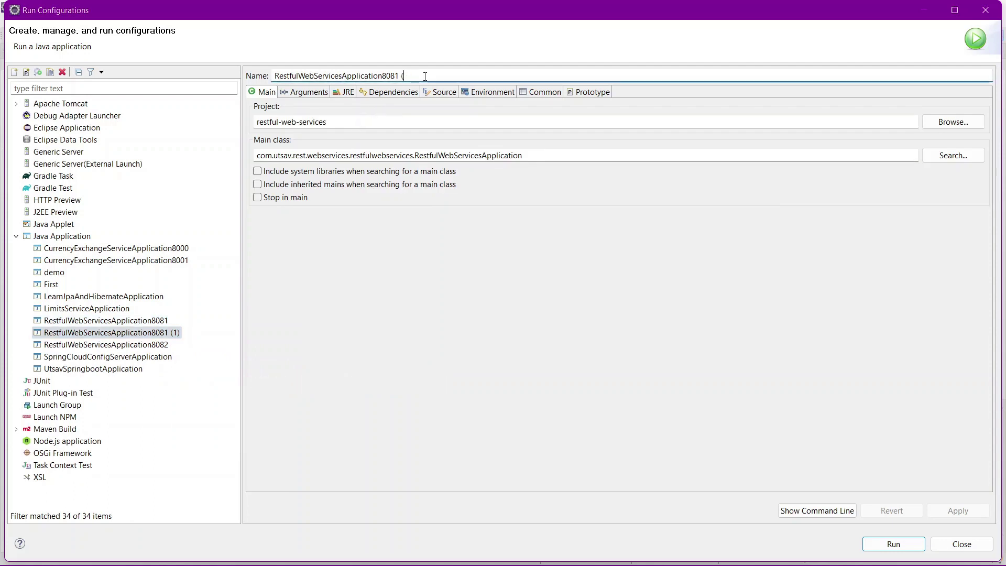
{"action": "key", "text": "BackSpace"}
{"action": "key", "text": "BackSpace"}
{"action": "type", "text": "3"}
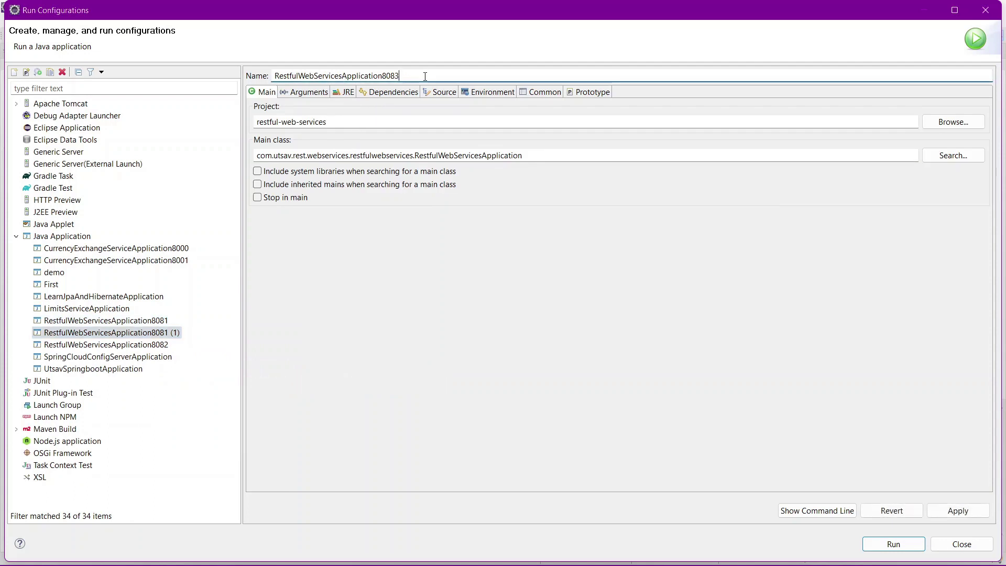
- Add VM argument -Dserver.port=8083, apply it, and run RestfulWebServicesApplication8083
{"action": "left_click", "coordinate": [296, 92]}
{"action": "left_click", "coordinate": [332, 276]}
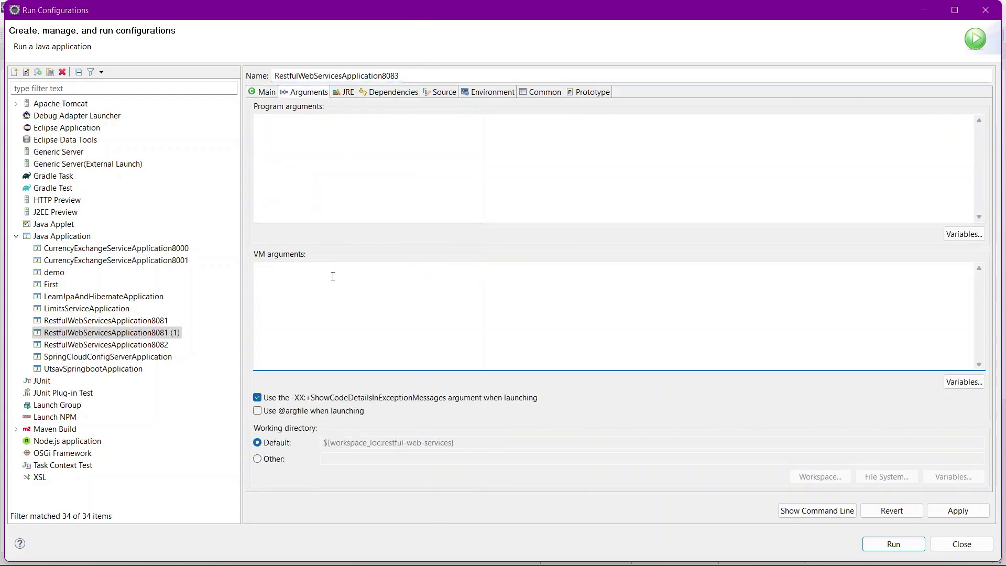
{"action": "type", "text": "-De"}
{"action": "key", "text": "BackSpace"}
{"action": "type", "text": "ser"}
{"action": "type", "text": "ver.port"}
{"action": "type", "text": "=80"}
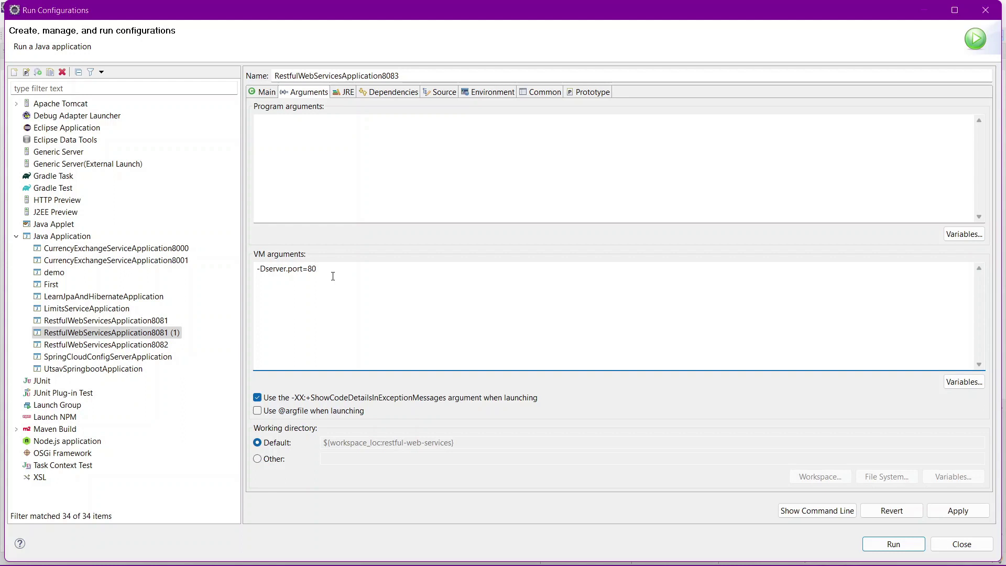
{"action": "type", "text": "83"}
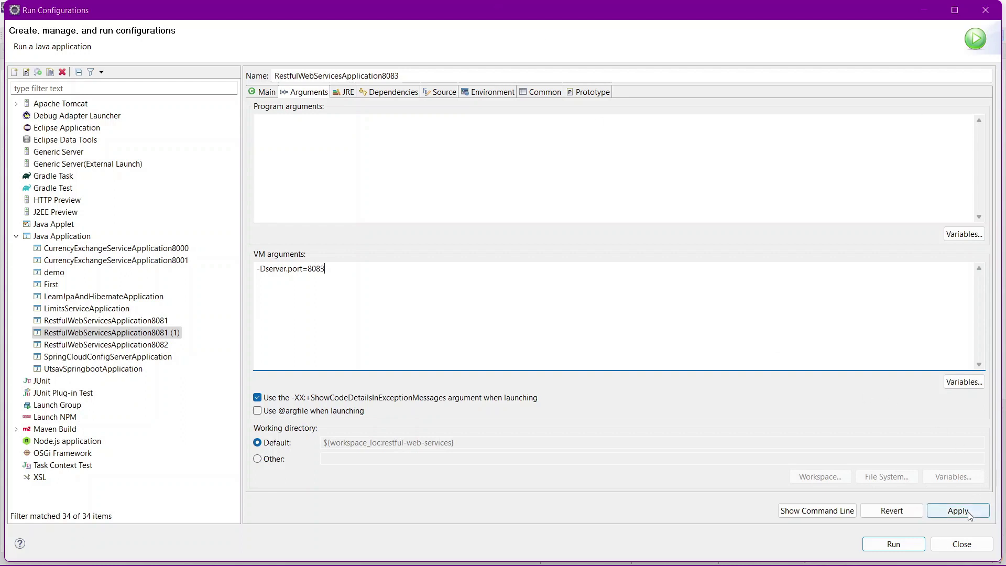
{"action": "left_click", "coordinate": [959, 511]}
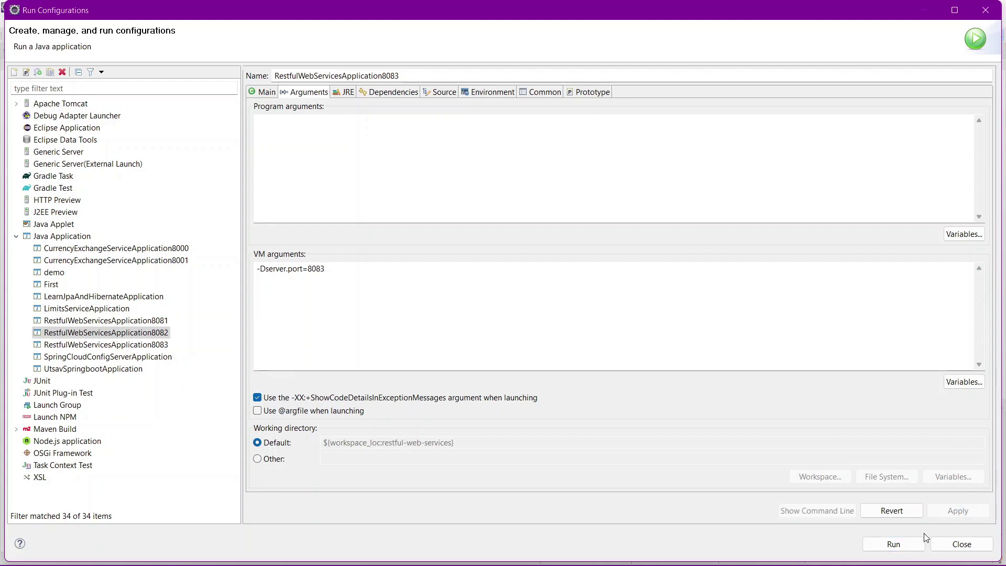
{"action": "left_click", "coordinate": [894, 542]}
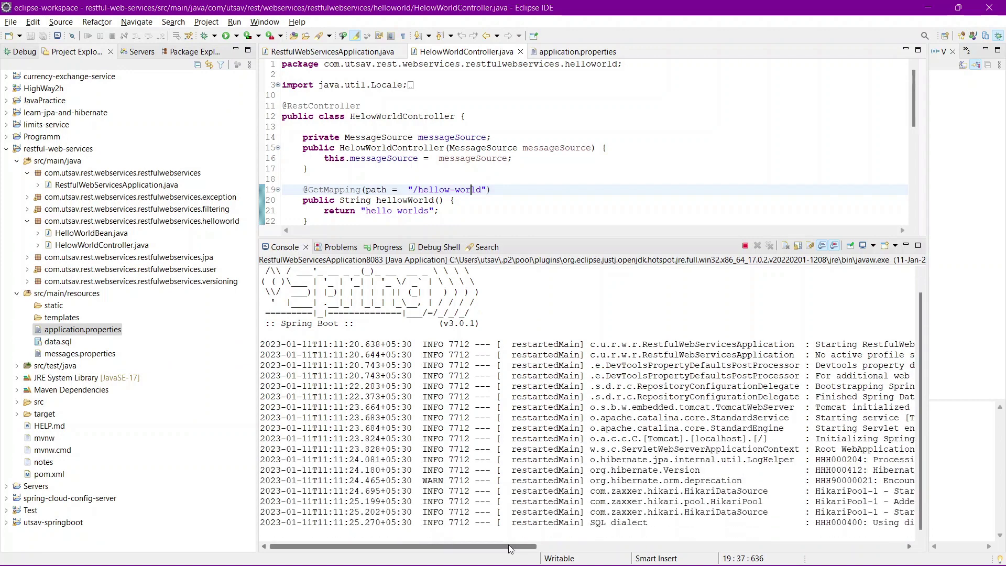
{"action": "left_click_drag", "start_coordinate": [508, 544], "coordinate": [679, 545]}
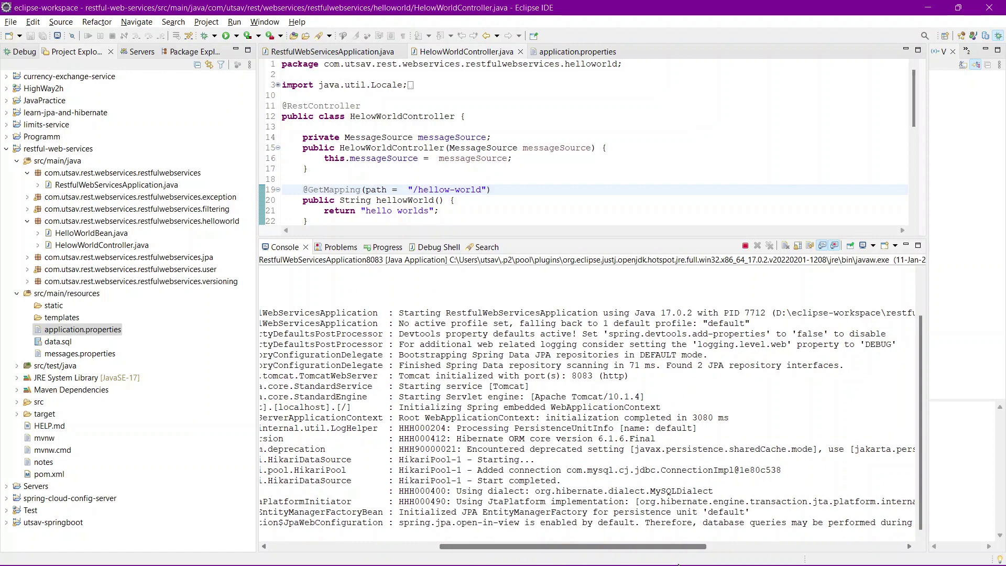
{"action": "left_click_drag", "start_coordinate": [678, 564], "coordinate": [672, 564]}
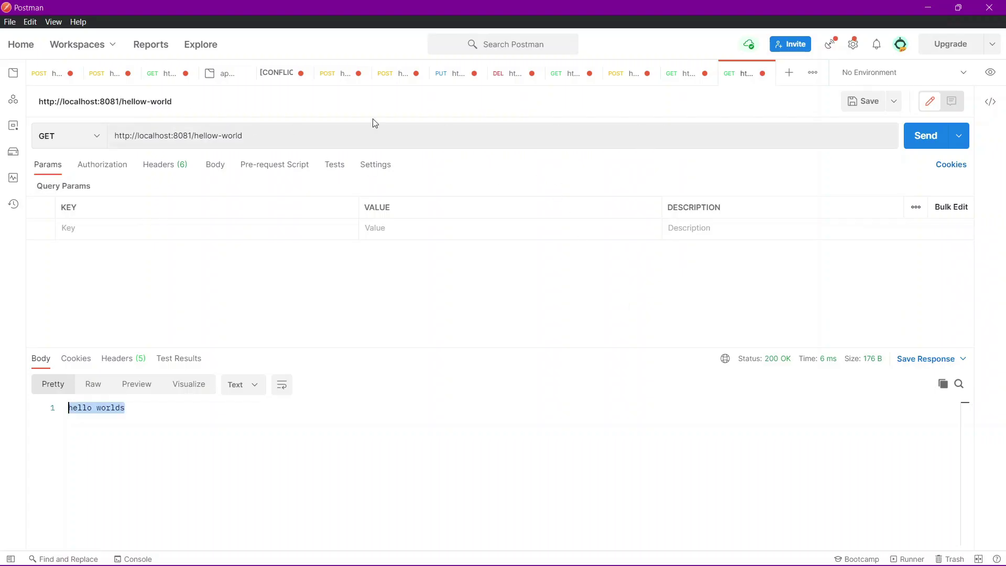
- Re-send the 8081 request, then change the URL port to 8083 and send, getting 'hello worlds'
{"action": "left_click", "coordinate": [927, 135]}
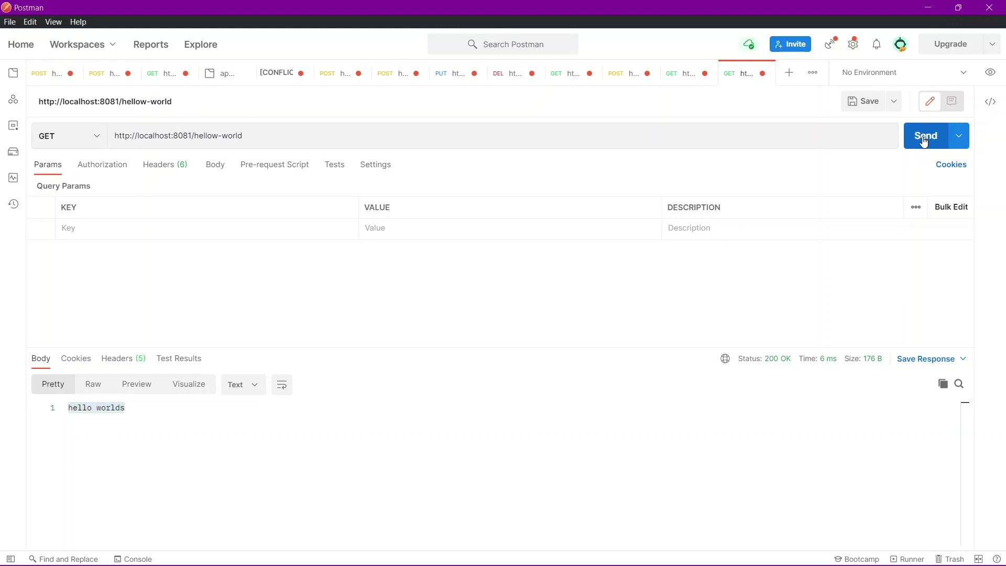
{"action": "triple_click", "coordinate": [158, 410]}
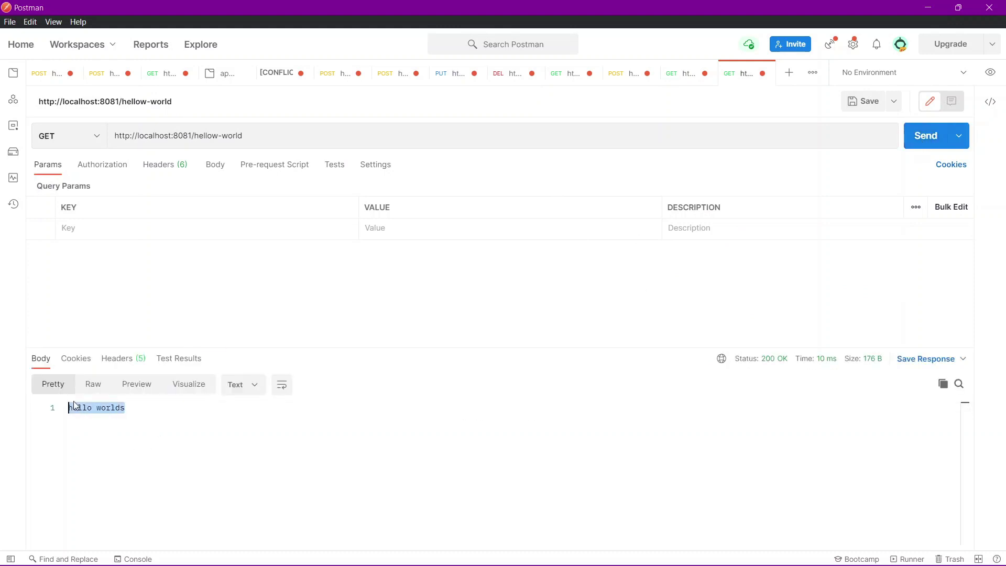
{"action": "double_click", "coordinate": [194, 134]}
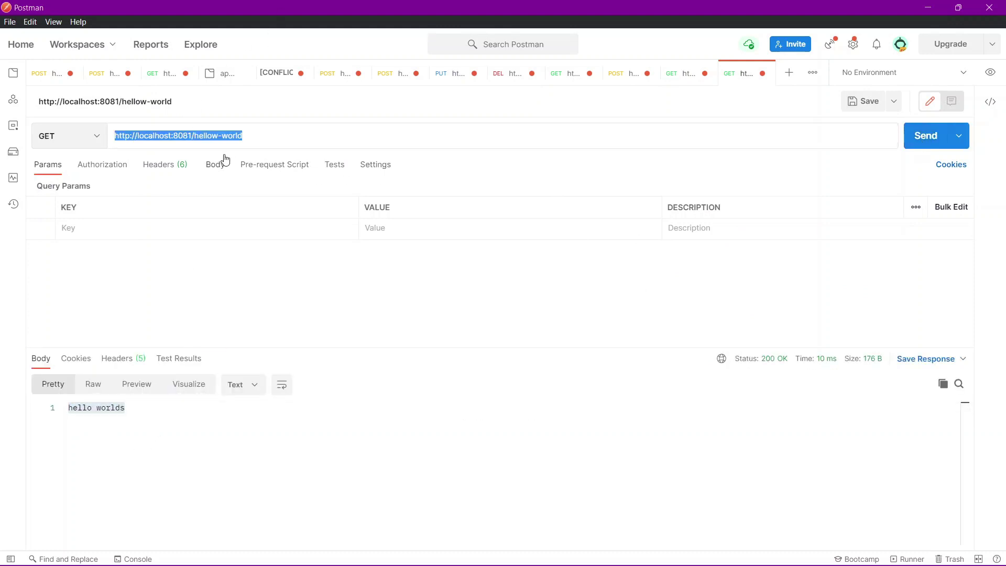
{"action": "key", "text": "Left"}
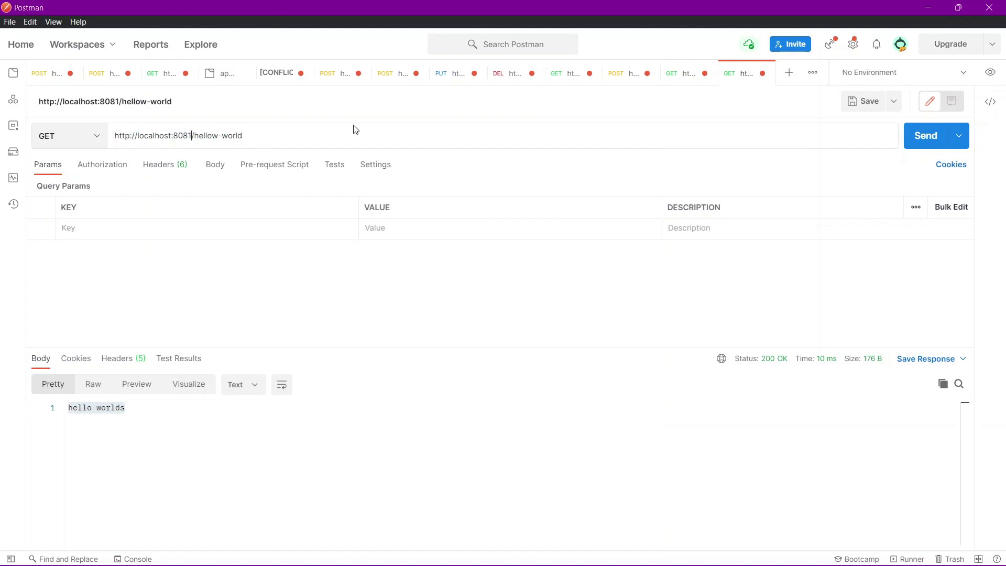
{"action": "key", "text": "BackSpace"}
{"action": "type", "text": "3"}
{"action": "left_click", "coordinate": [931, 137]}
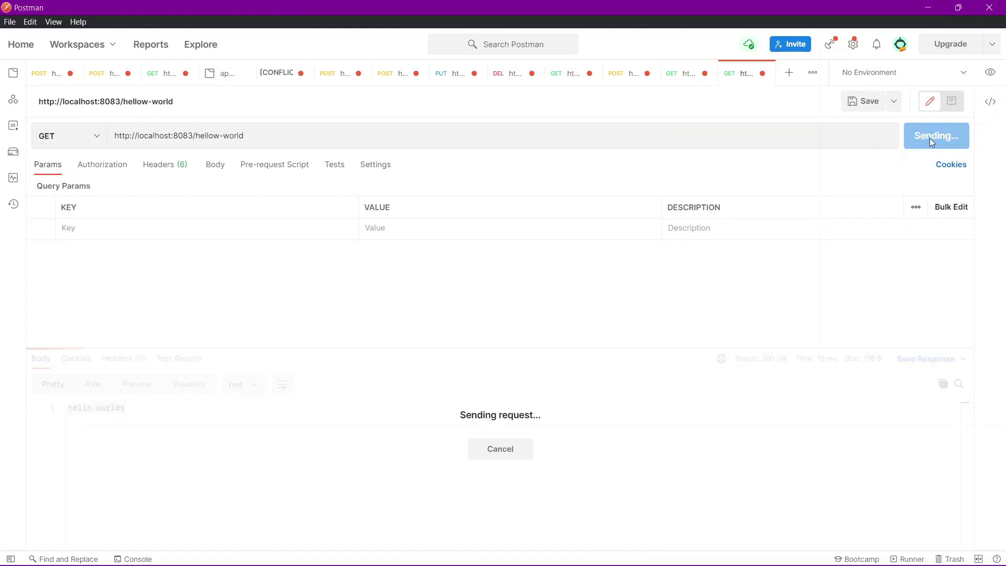
{"action": "left_click_drag", "start_coordinate": [165, 423], "coordinate": [13, 407]}
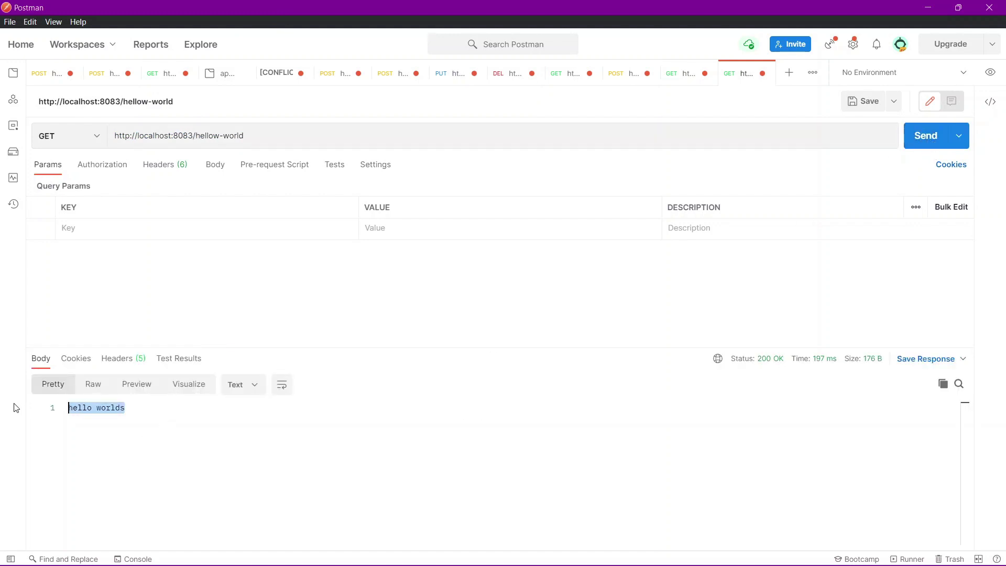